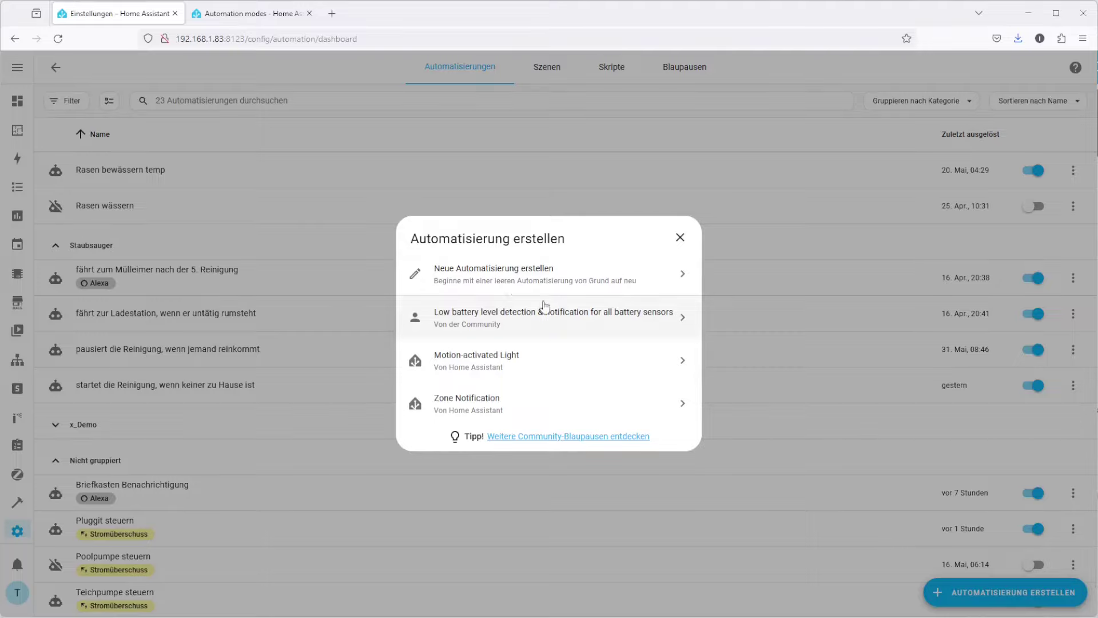
Create a new empty automation and add an entity state (Zustand) trigger
click(515, 289)
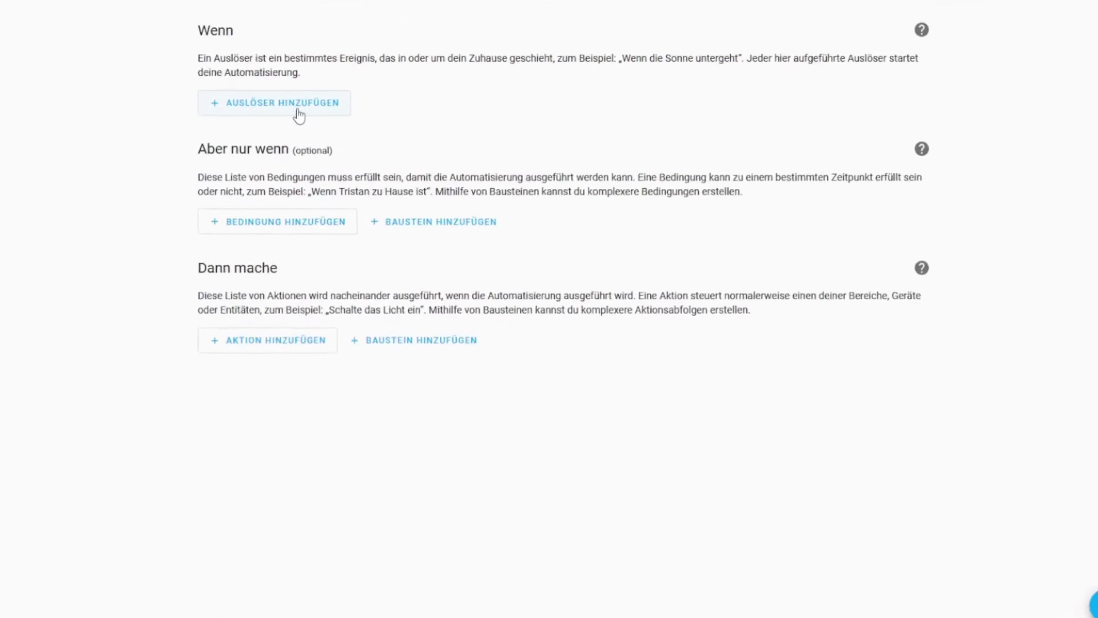
click(298, 117)
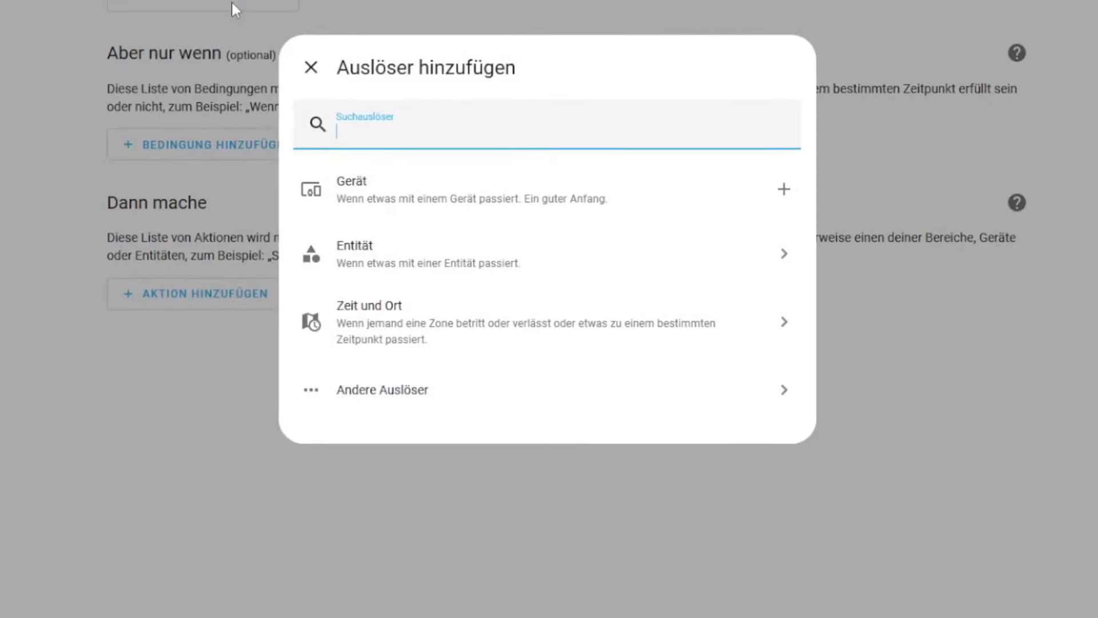
click(390, 255)
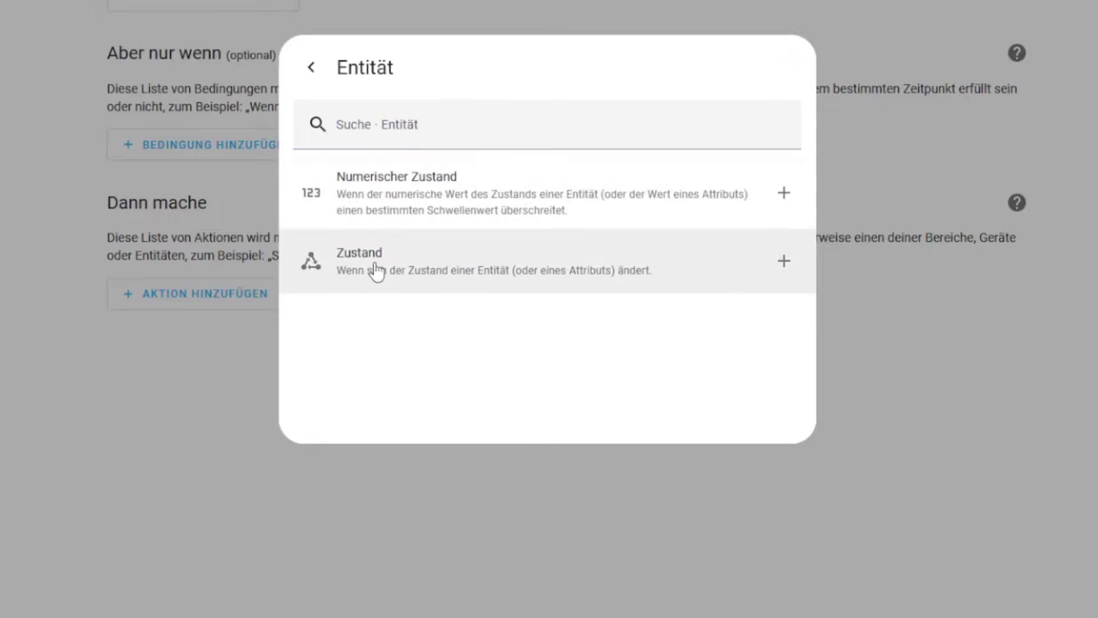
click(375, 264)
Set the trigger to fire when the entity Briefkasten changes to Offen
click(202, 46)
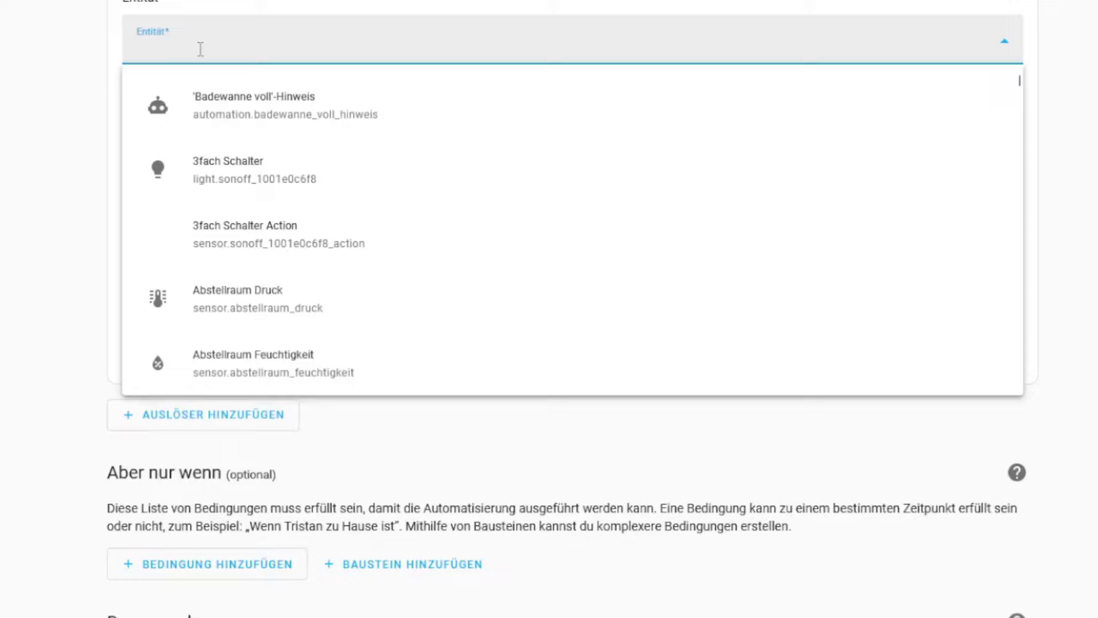
text(brief)
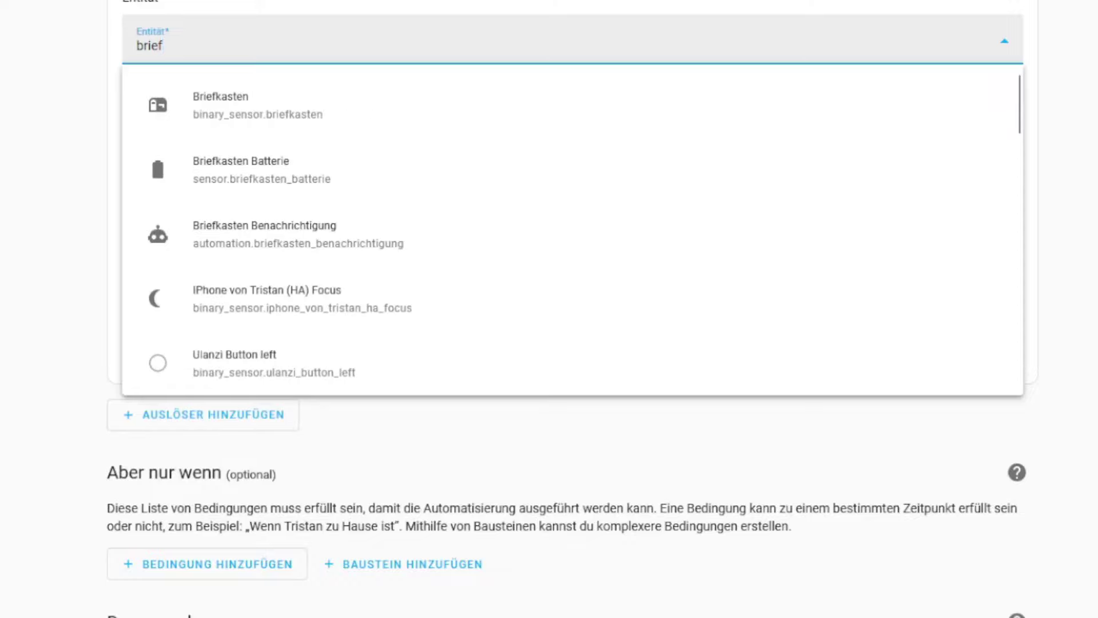
click(245, 119)
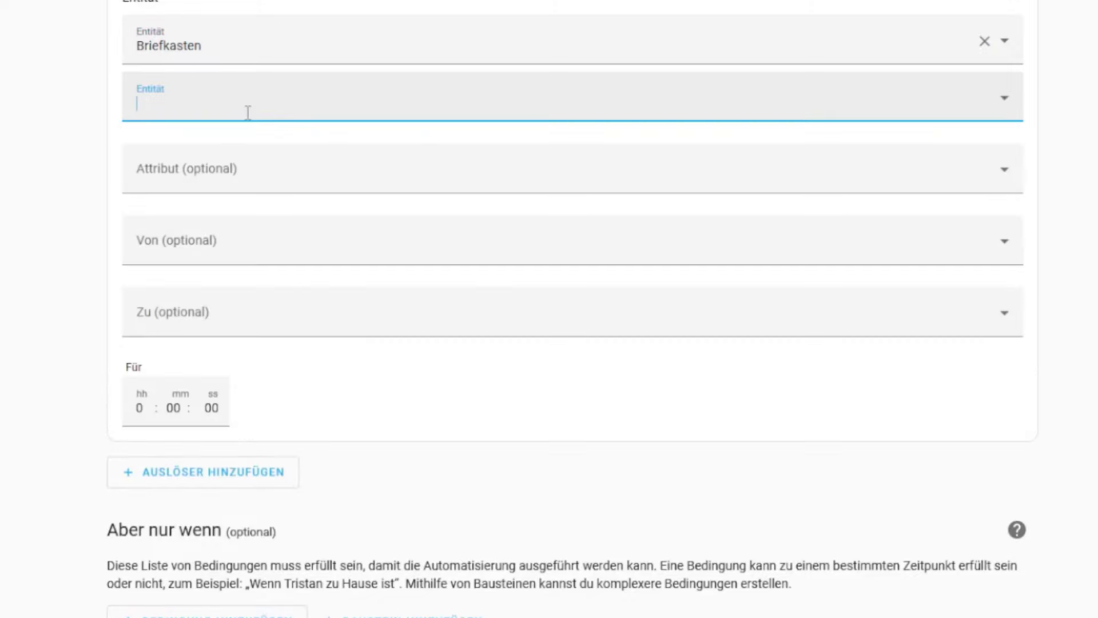
click(205, 312)
click(174, 408)
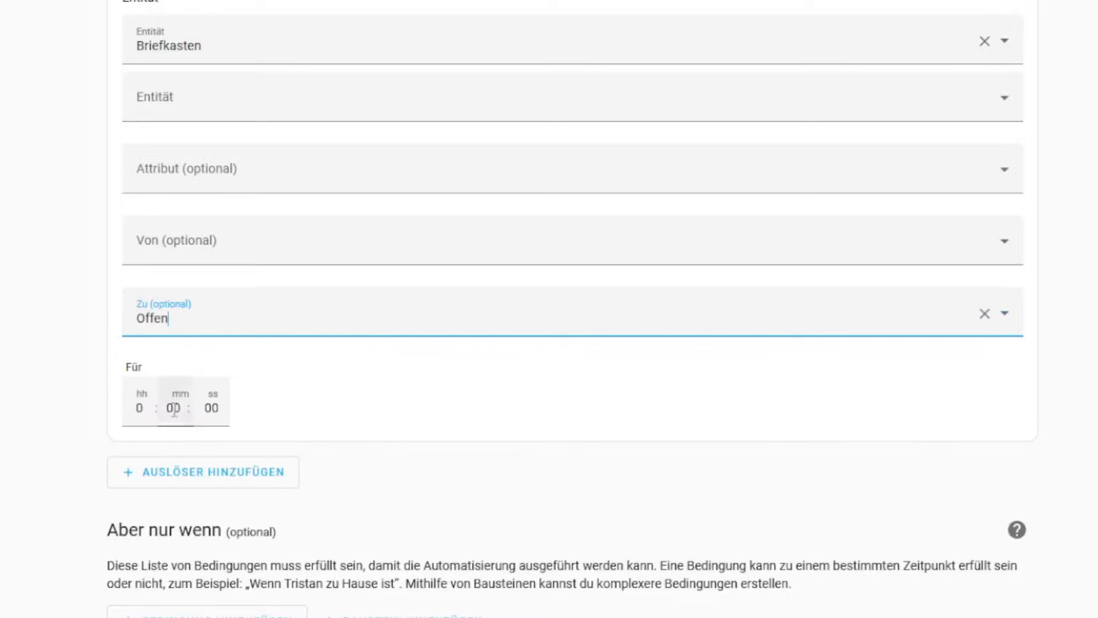
Add an action that sends a notification through the iPhone's mobile_app service
scroll(175, 411, down, 8)
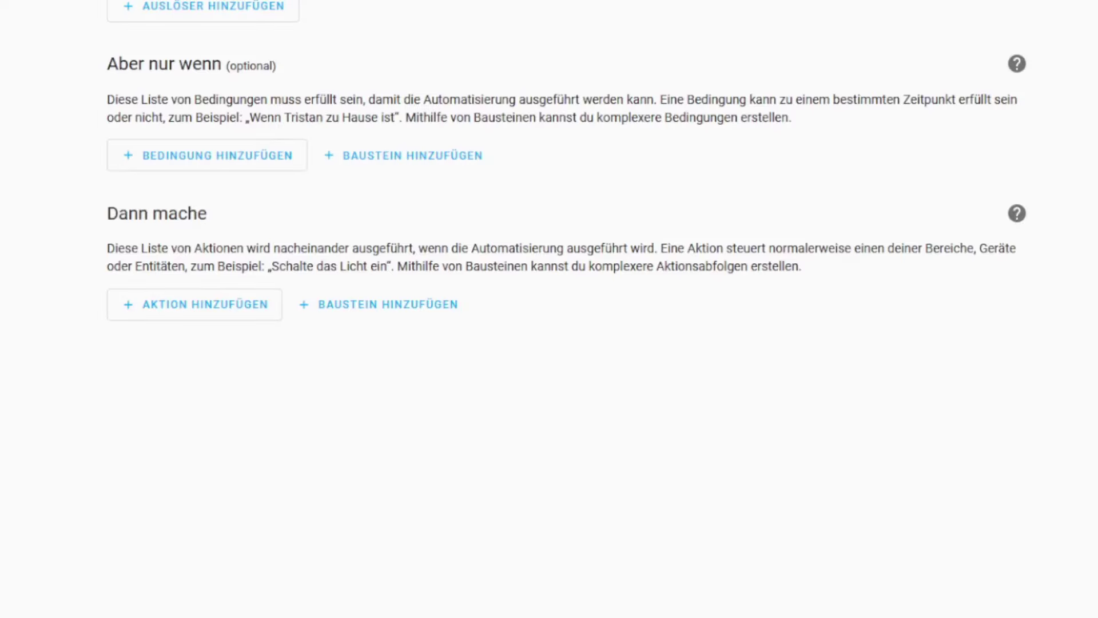
click(200, 309)
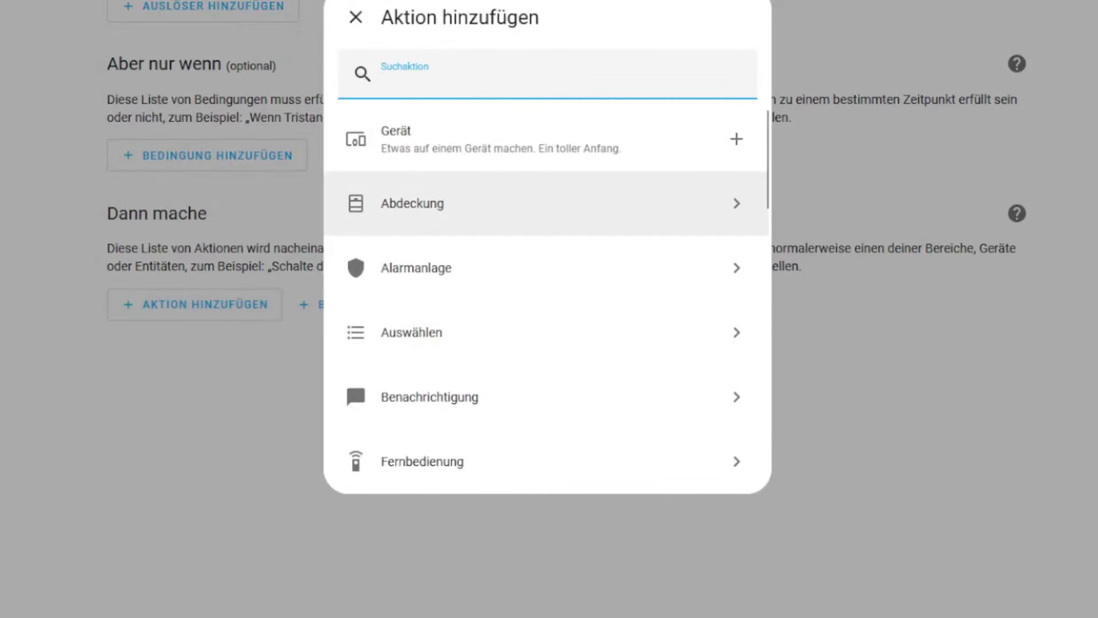
text(notif)
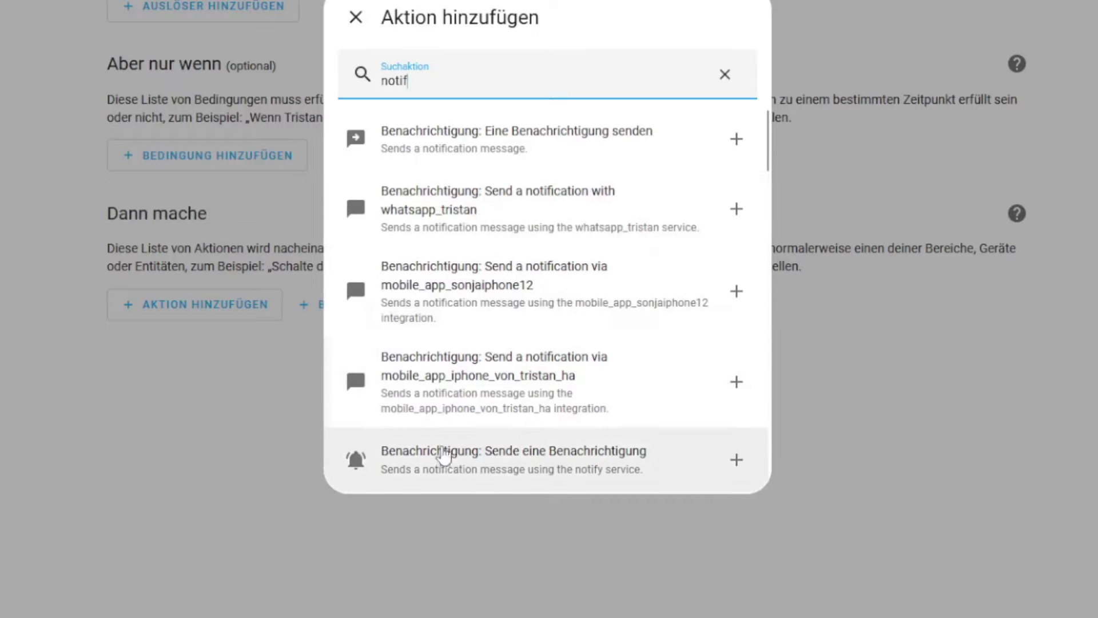
click(445, 391)
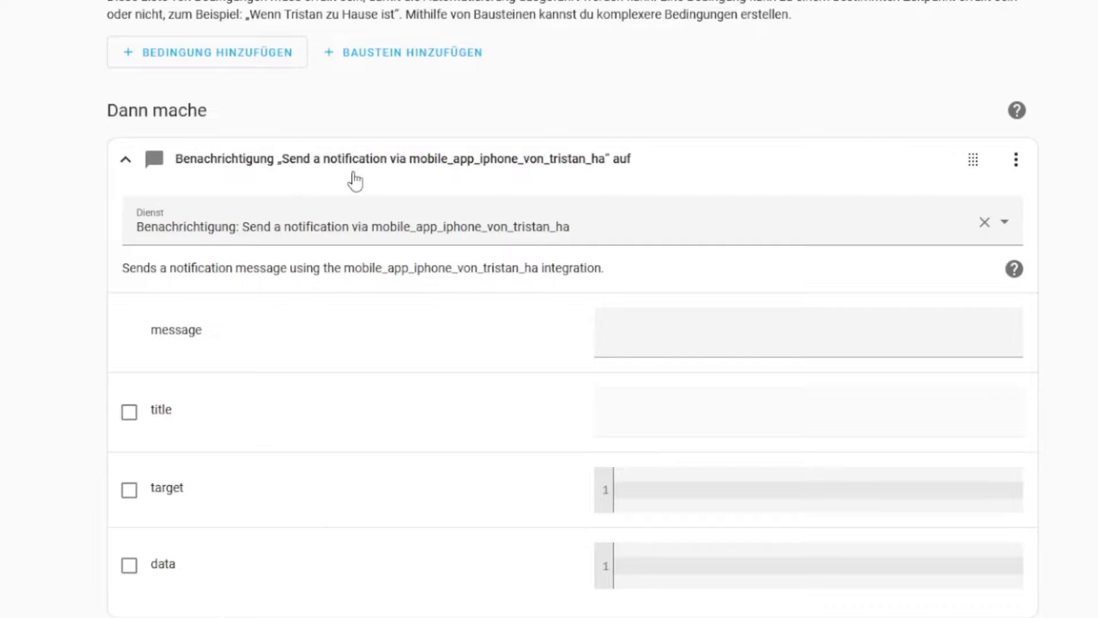
Give the notification the message "Post ist da!" and the title "Briefkasten-News"
click(651, 337)
text(Post ist da)
click(650, 401)
text(Briefkasten-News)
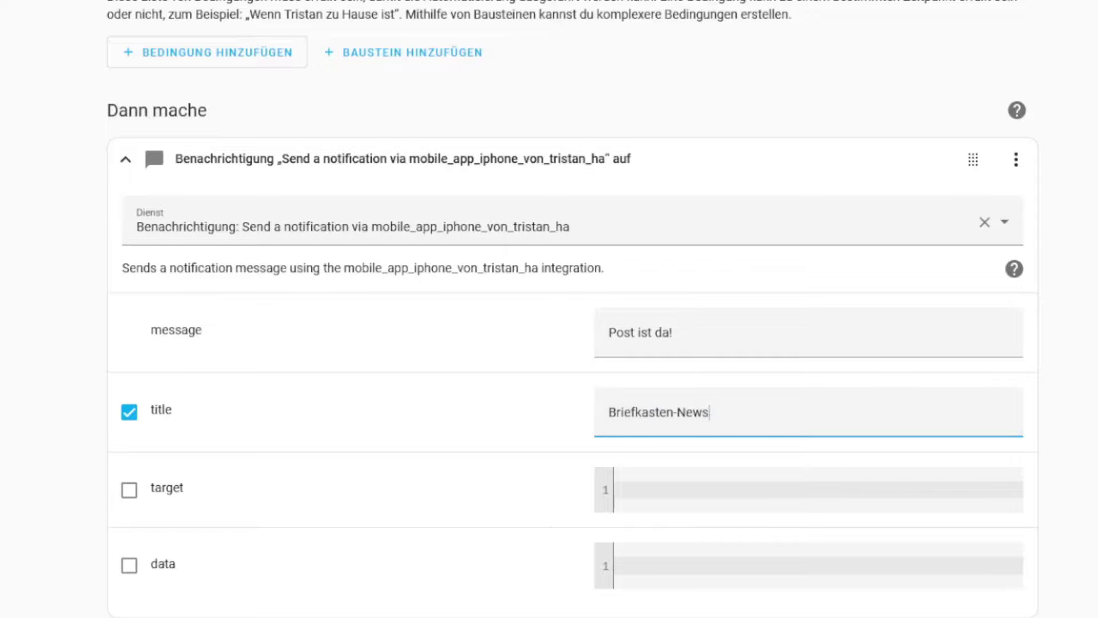
Save the automation under the name Briefkasten-Demo
key(ctrl+s)
drag(551, 206, 318, 224)
text(Briefkasten-Demo)
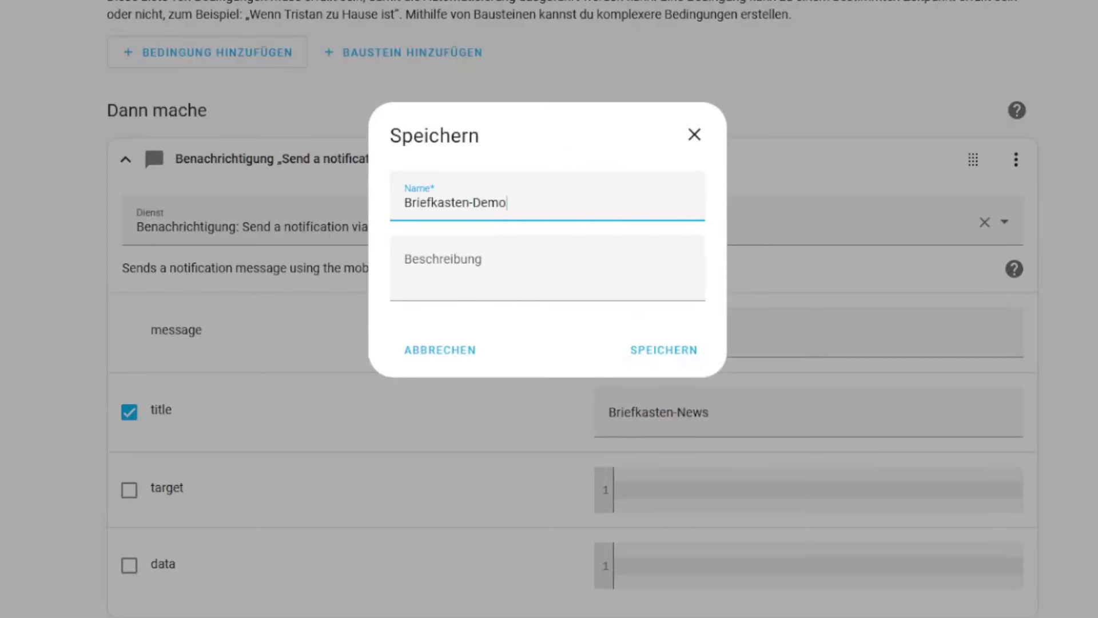
click(658, 351)
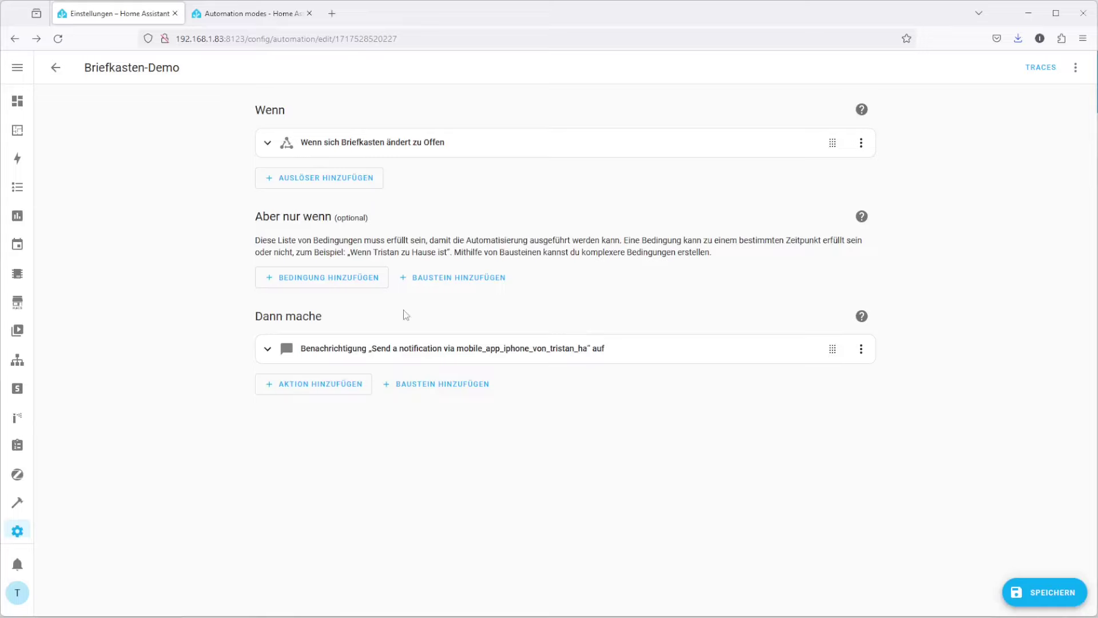
Add a state condition for the entity Nuki Haustür Door State
click(334, 279)
click(430, 330)
click(430, 331)
text(Nuki Haustür Door)
Set the condition's required state to "door closed", checking the exact value of sensor.nuki_haustur_door_state in the developer tools
click(354, 335)
text(Door closed)
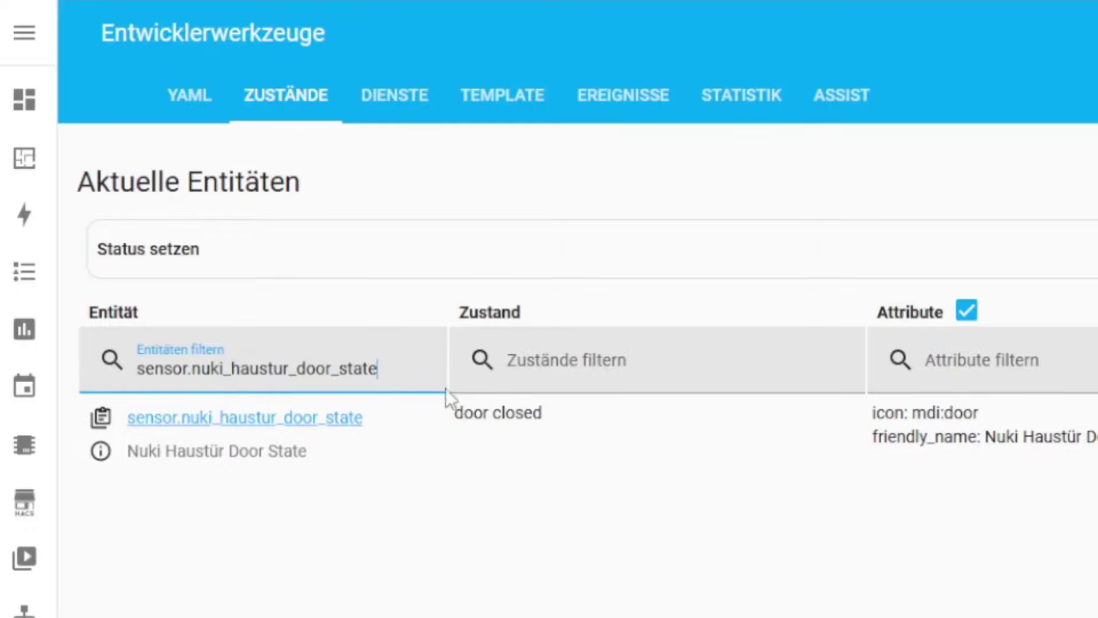
drag(458, 423, 553, 424)
click(551, 425)
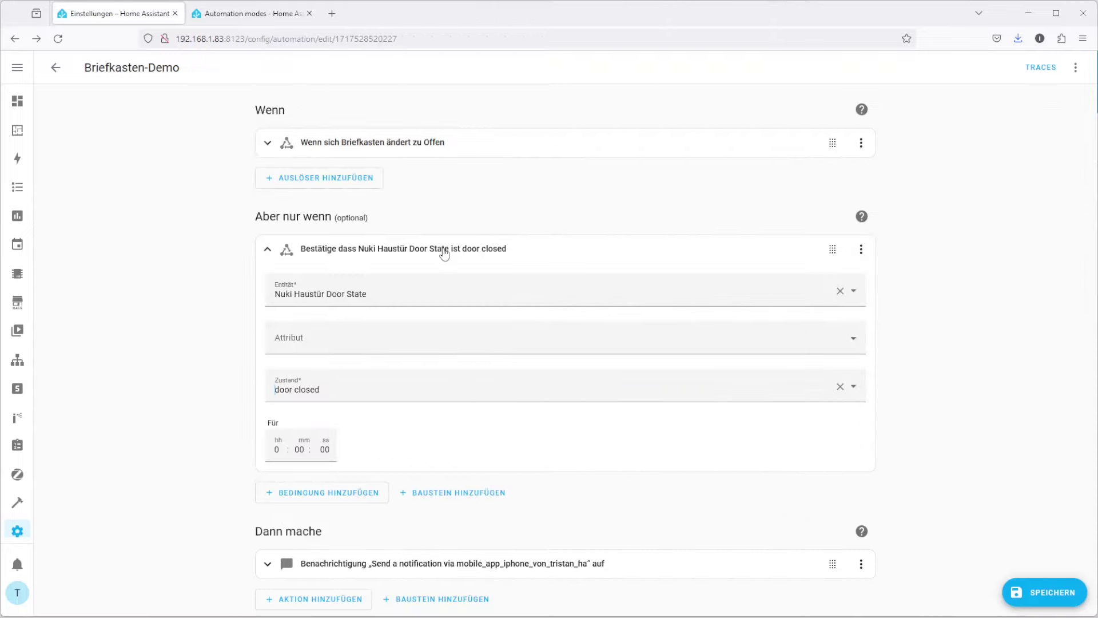
Rename the trigger "Briefe eingeschmissen werden", the condition "Haustür geschlossen ist" and the action as a message to the owner's phone, and save
click(456, 255)
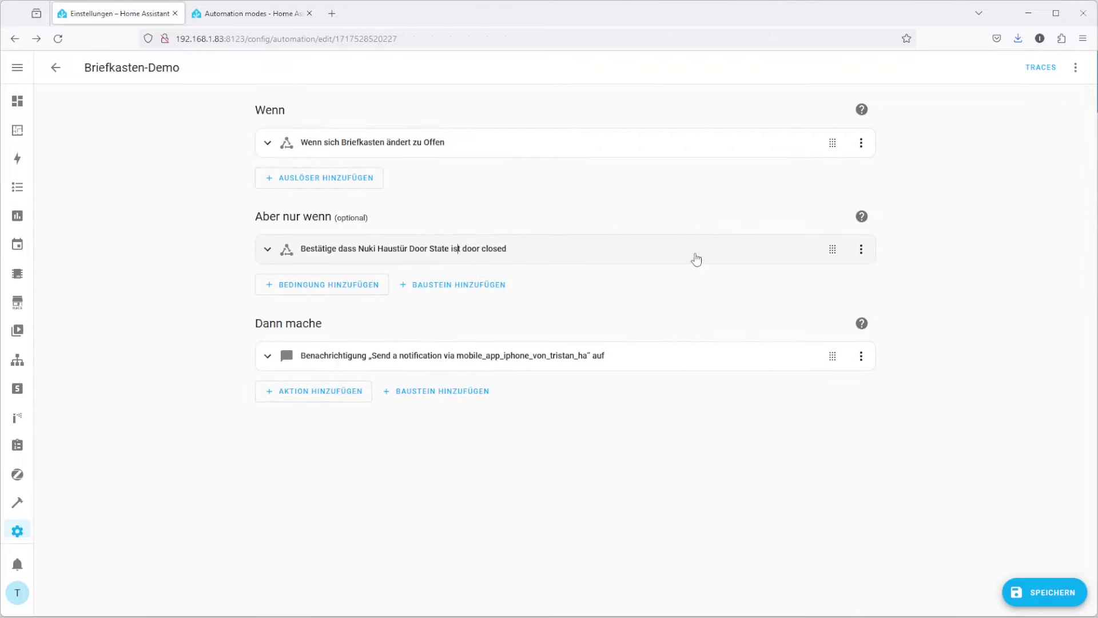
click(859, 252)
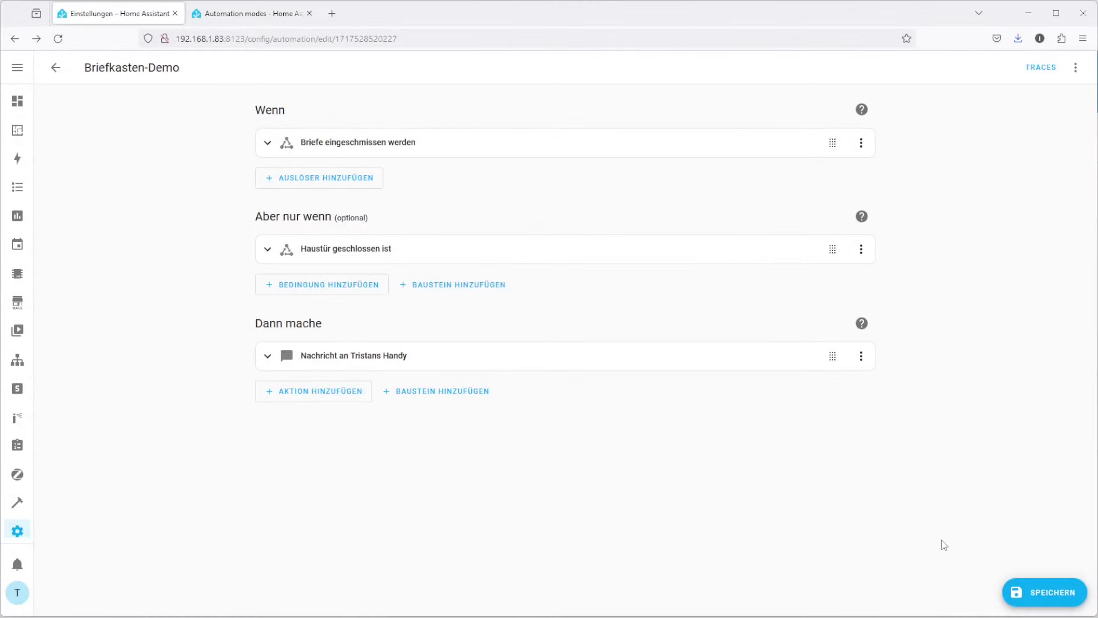
click(1007, 593)
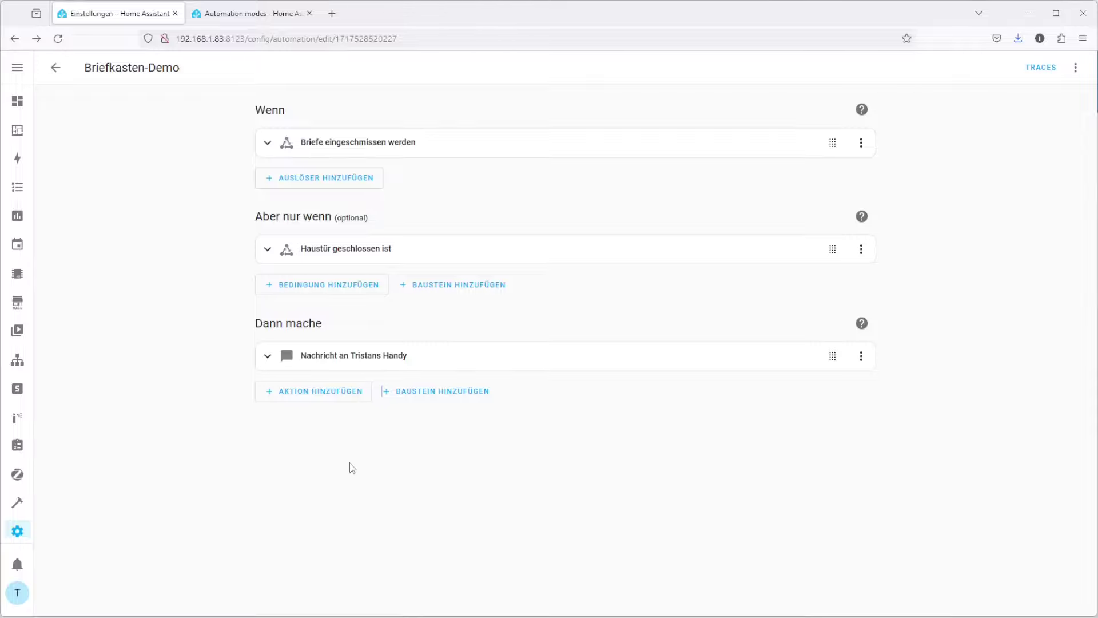
Add a "Warten auf einen Auslöser" action to the automation
click(312, 392)
text(warte)
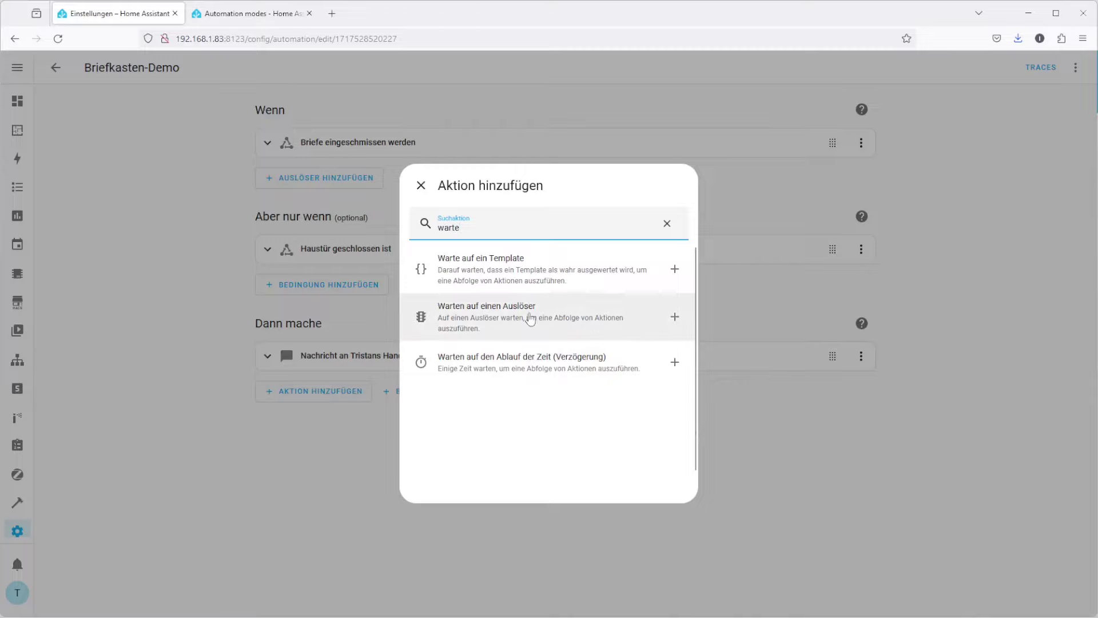
click(515, 329)
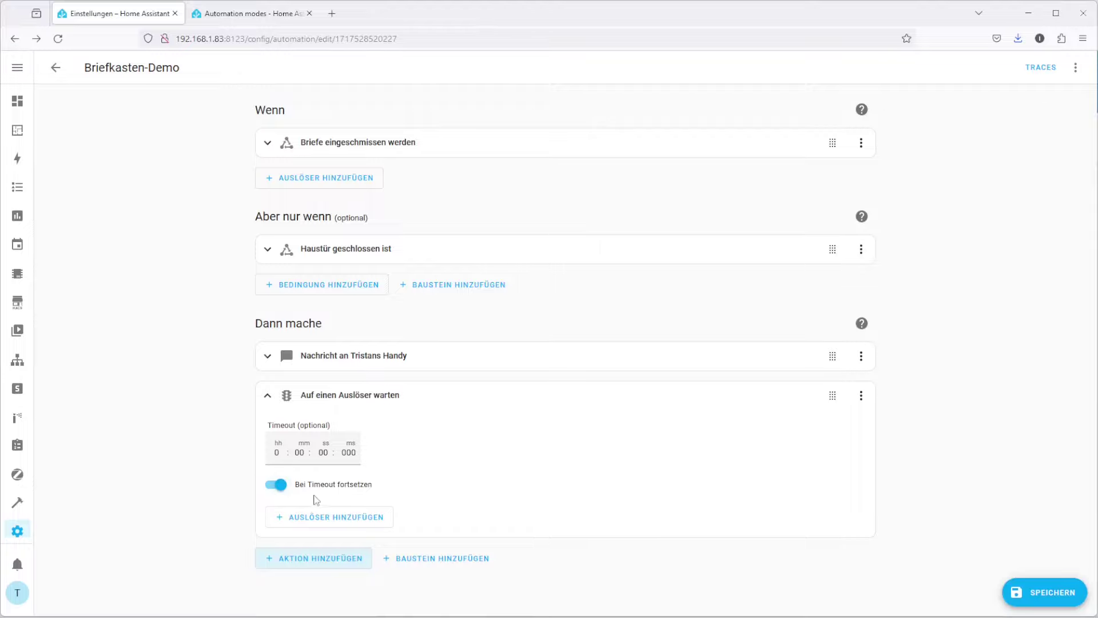
Make the wait action respond to the person's state changing to Zu Hause, and move it ahead of the phone notification
click(305, 518)
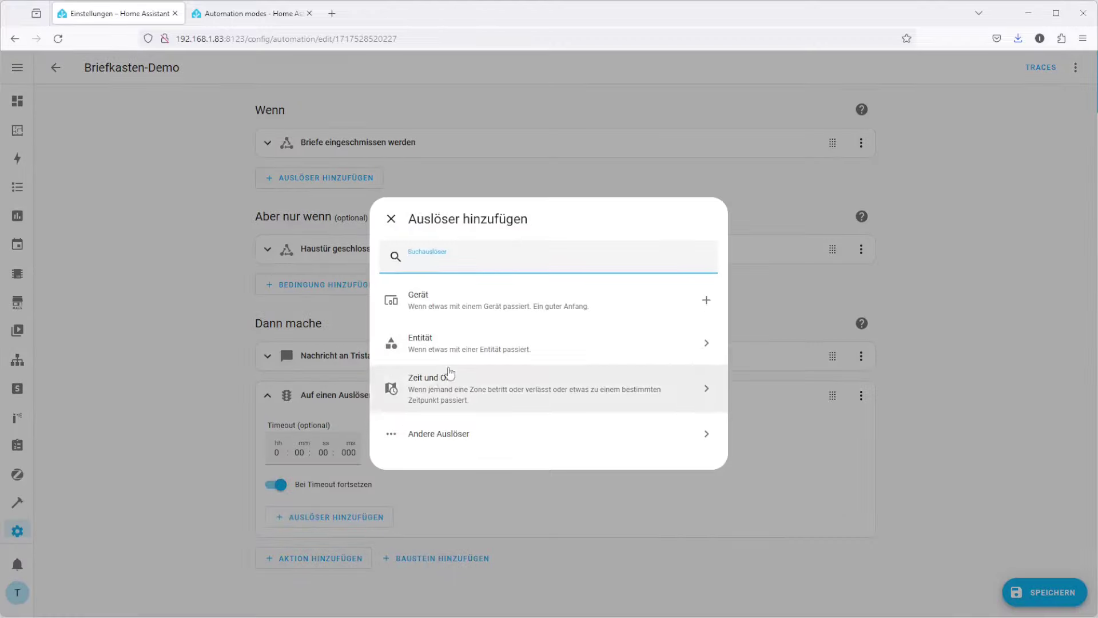
click(453, 344)
click(451, 348)
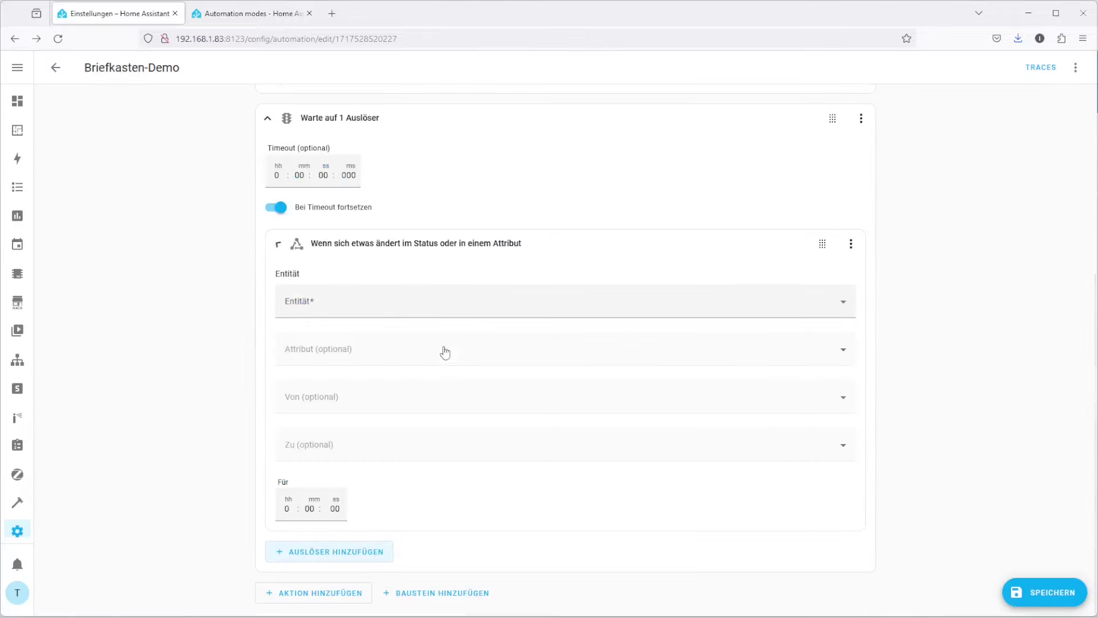
click(355, 361)
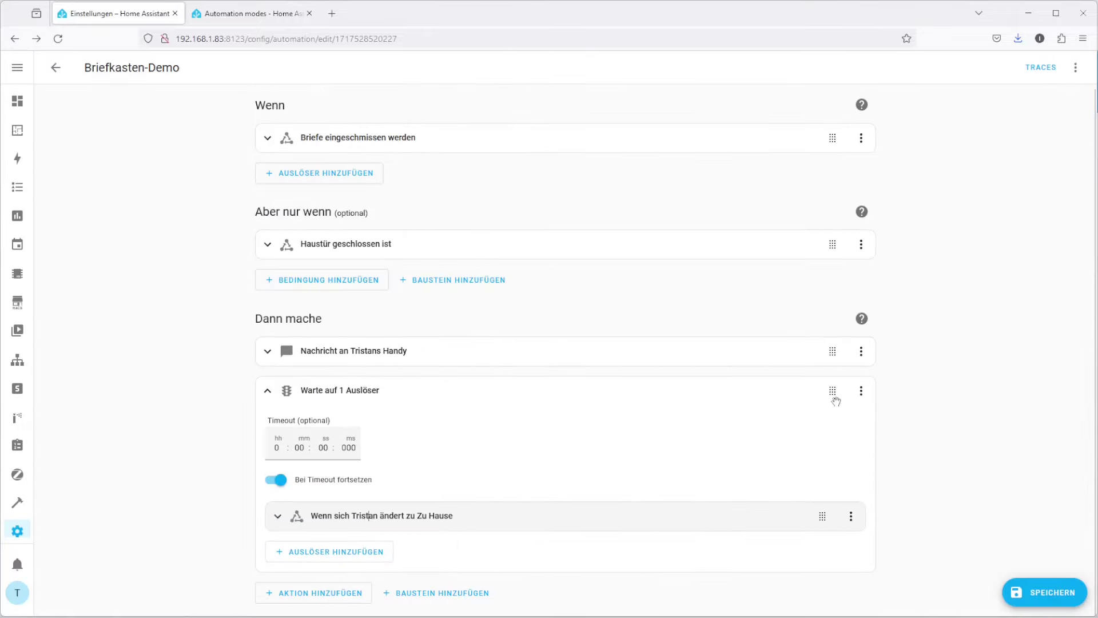
drag(833, 394, 832, 351)
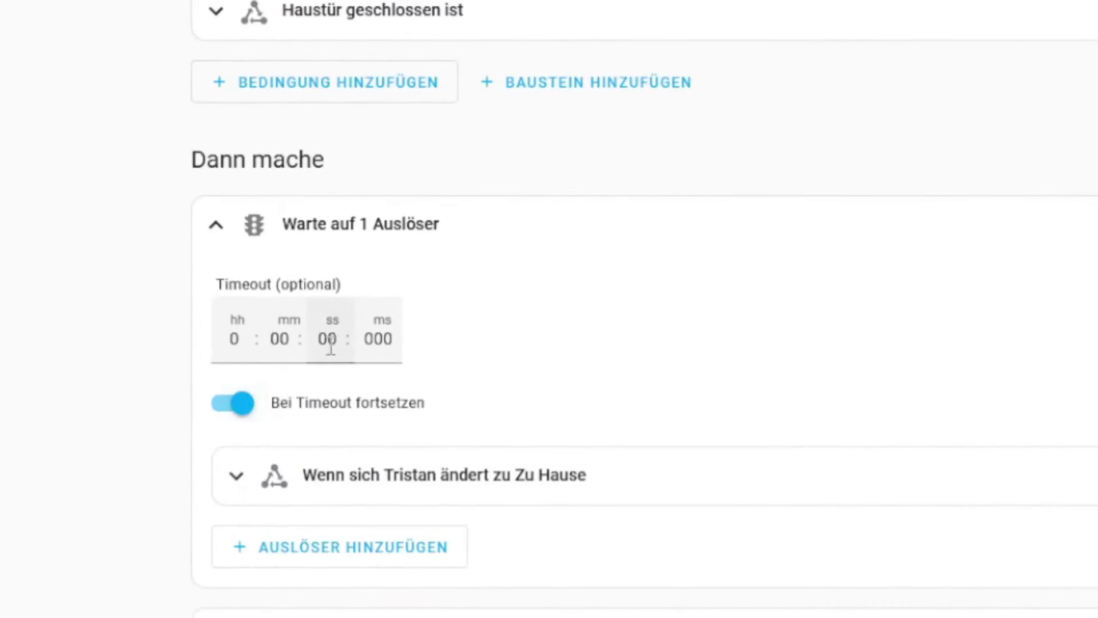
click(237, 341)
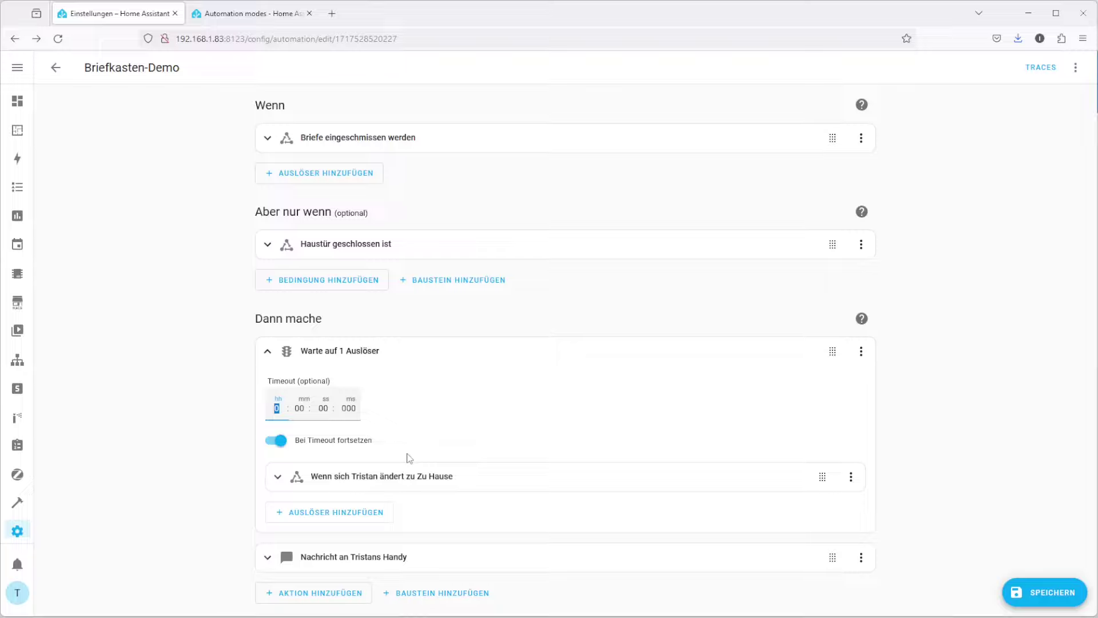
Delete the wait-for-trigger action from the action list
click(861, 351)
scroll(895, 248, down, 2)
click(915, 318)
click(631, 371)
Add a "Warte auf ein Template" action with an is_state check that the person is 'home', placed before the phone notification
click(318, 391)
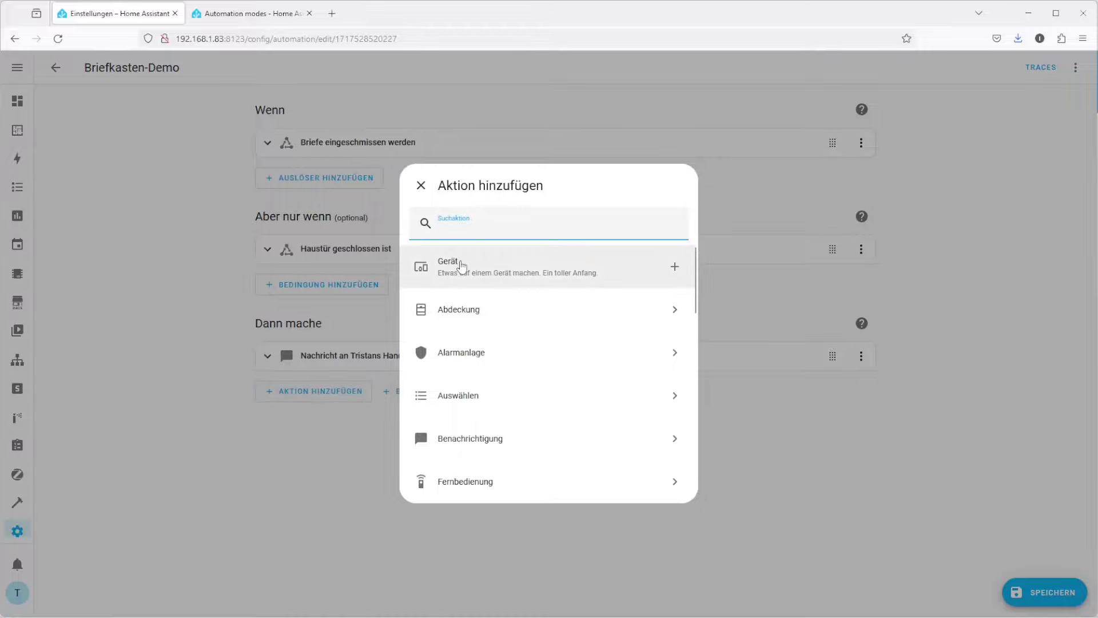
text(warte)
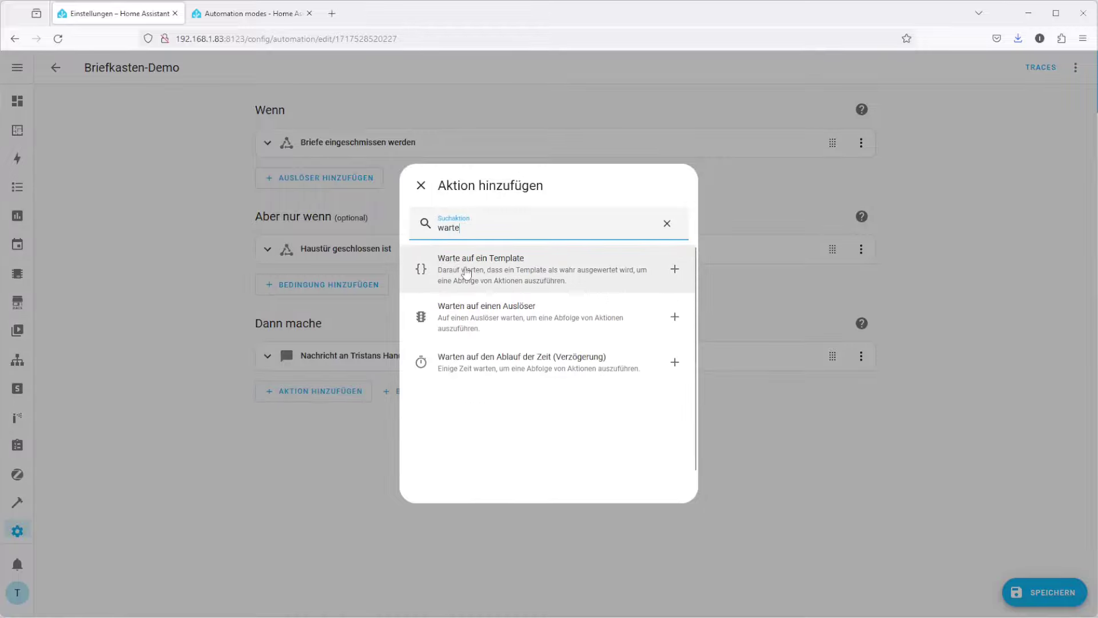
click(466, 273)
text("{{ is_state('person.senbei','home') }}")
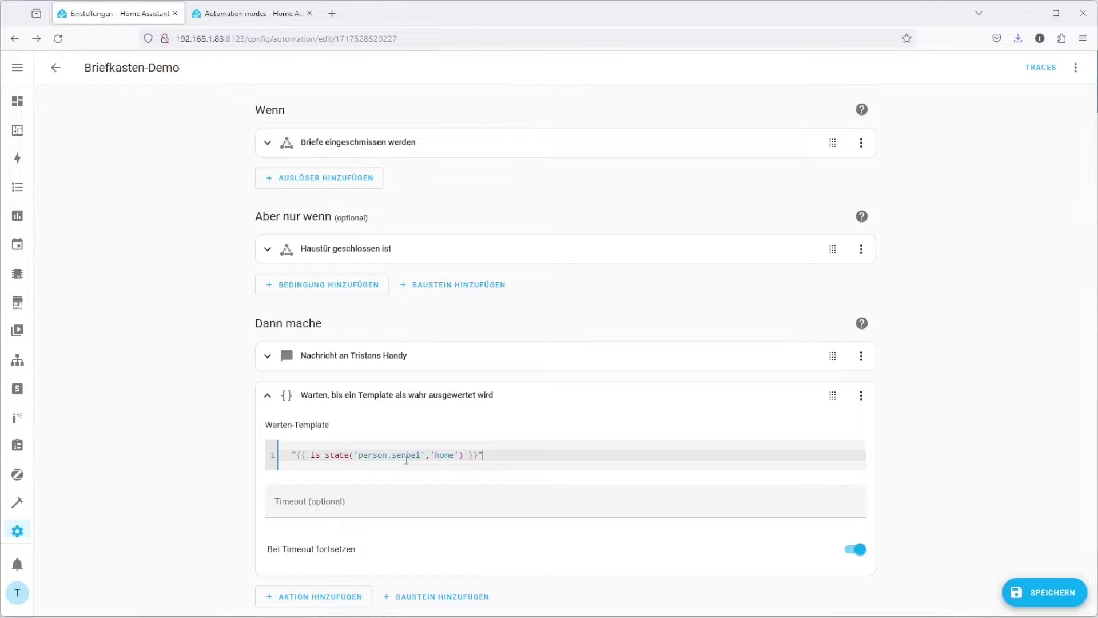
drag(833, 395, 832, 349)
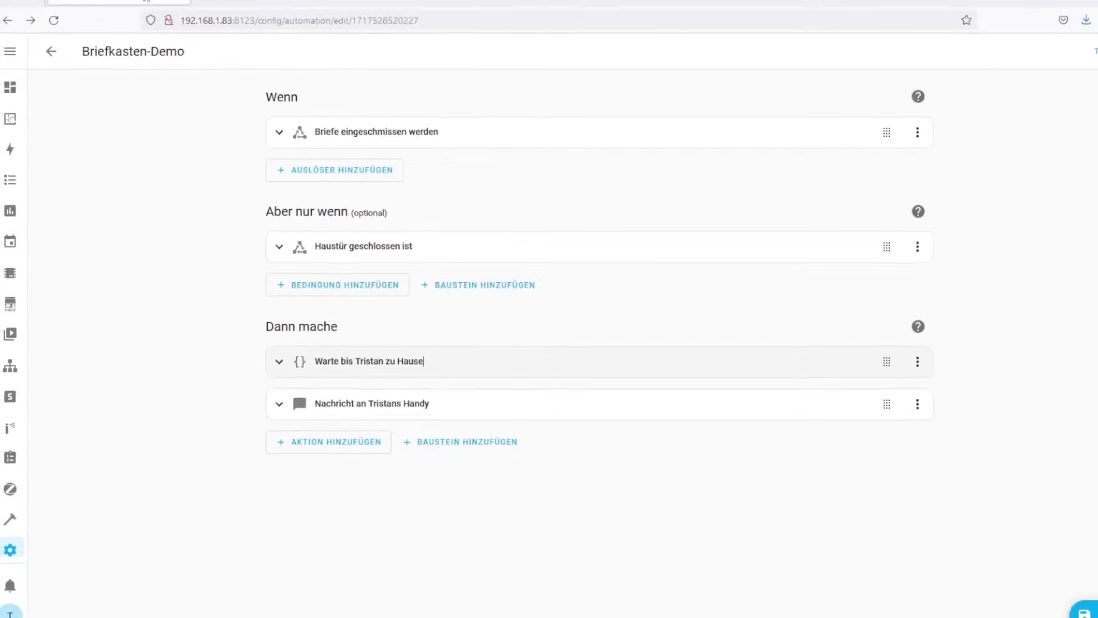
Add a time delay action of 30 seconds after the phone notification
click(310, 445)
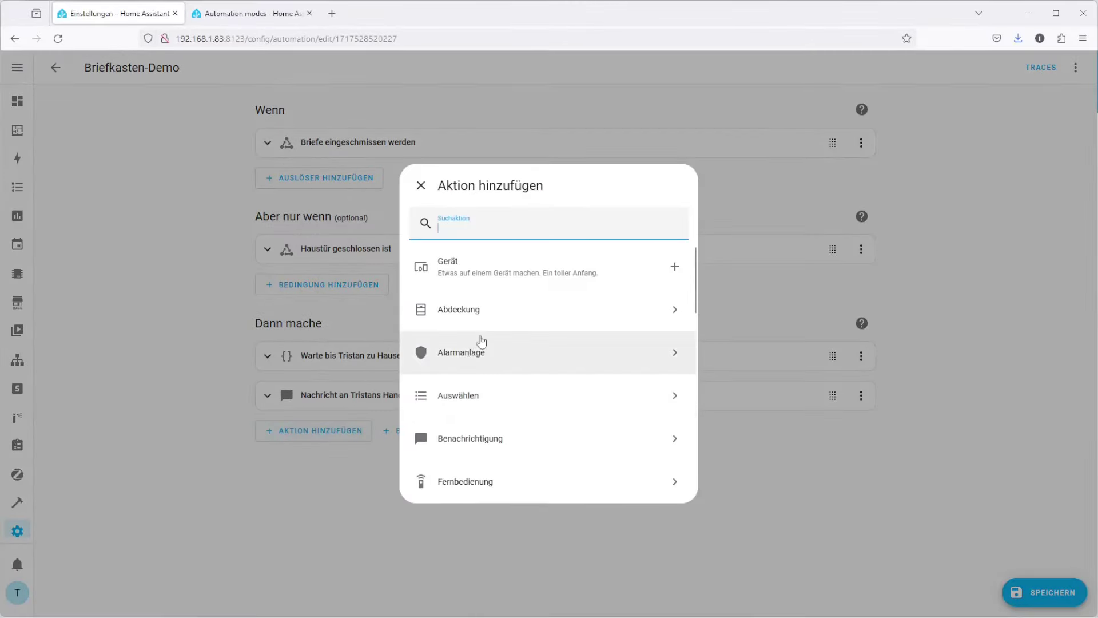
text(warte)
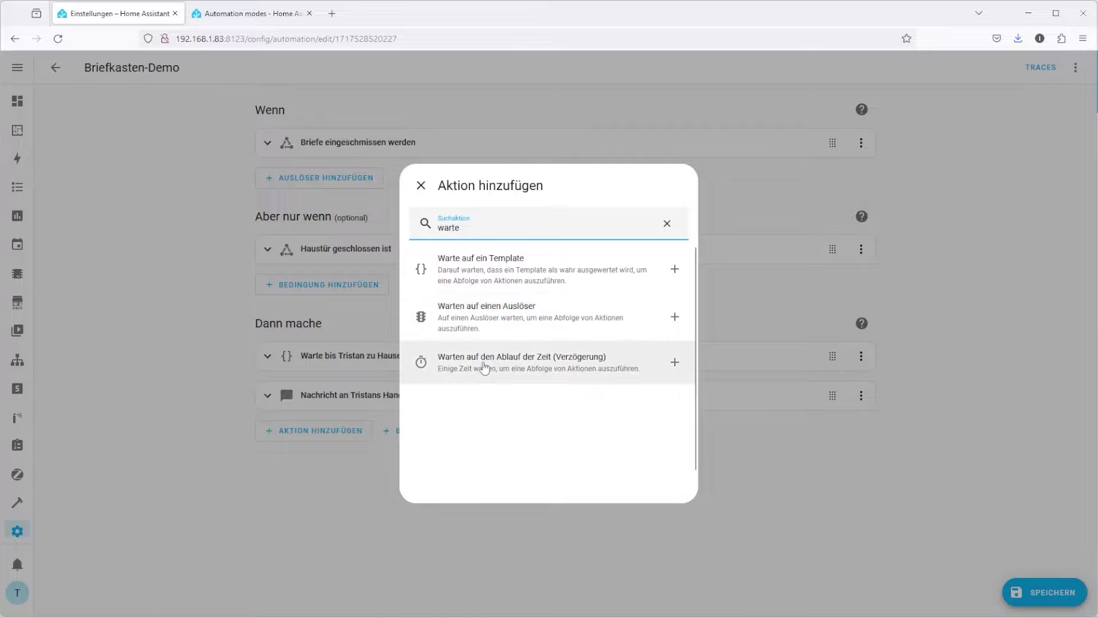
click(485, 367)
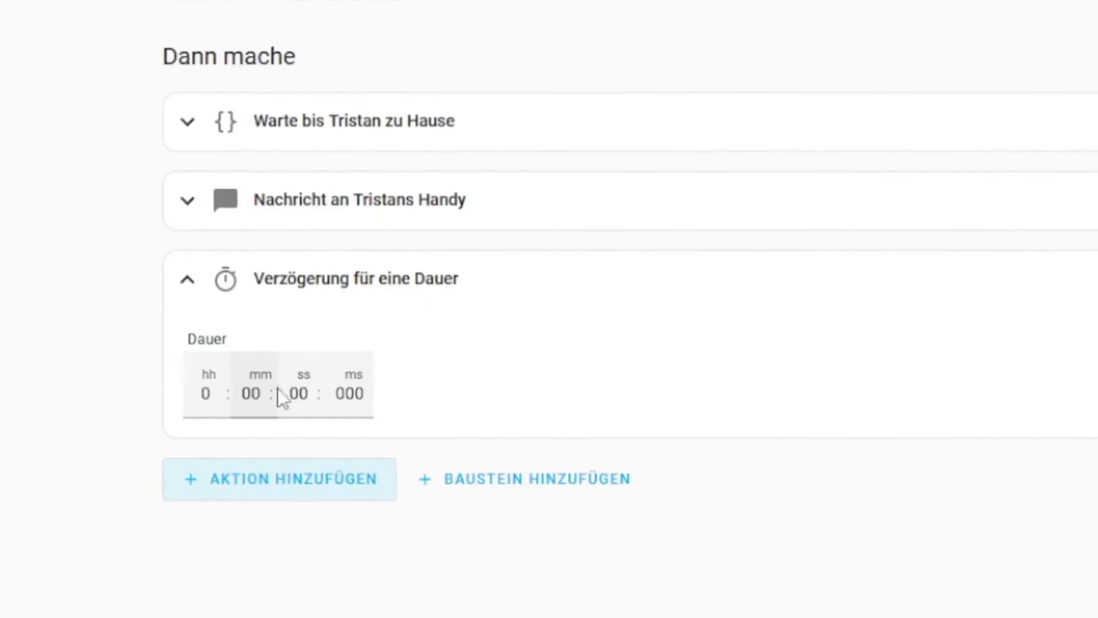
click(281, 394)
text(30)
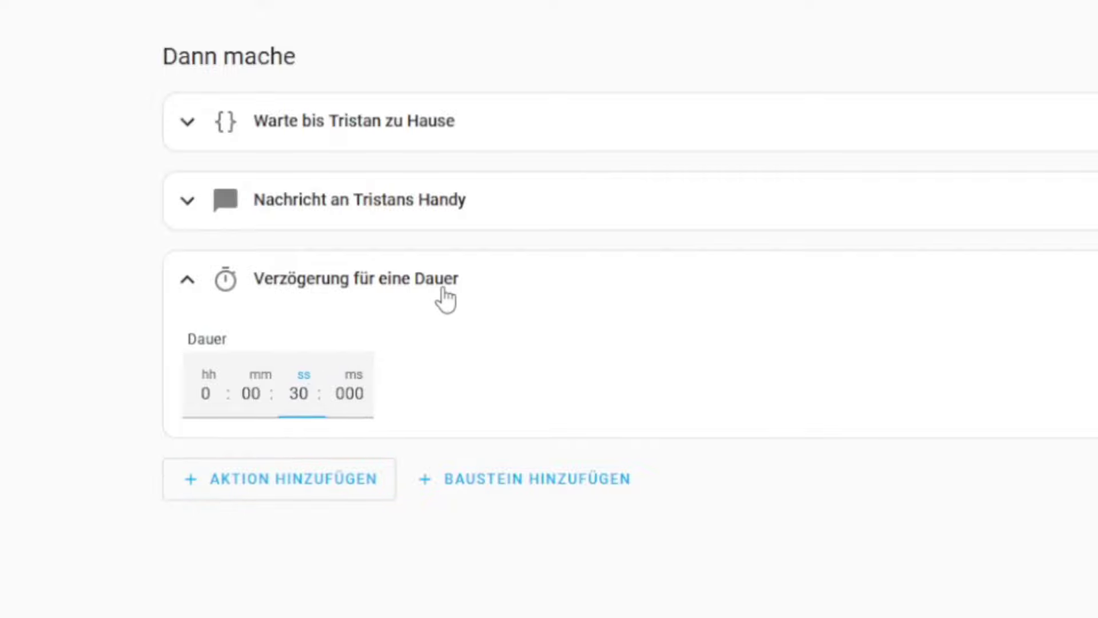
click(627, 554)
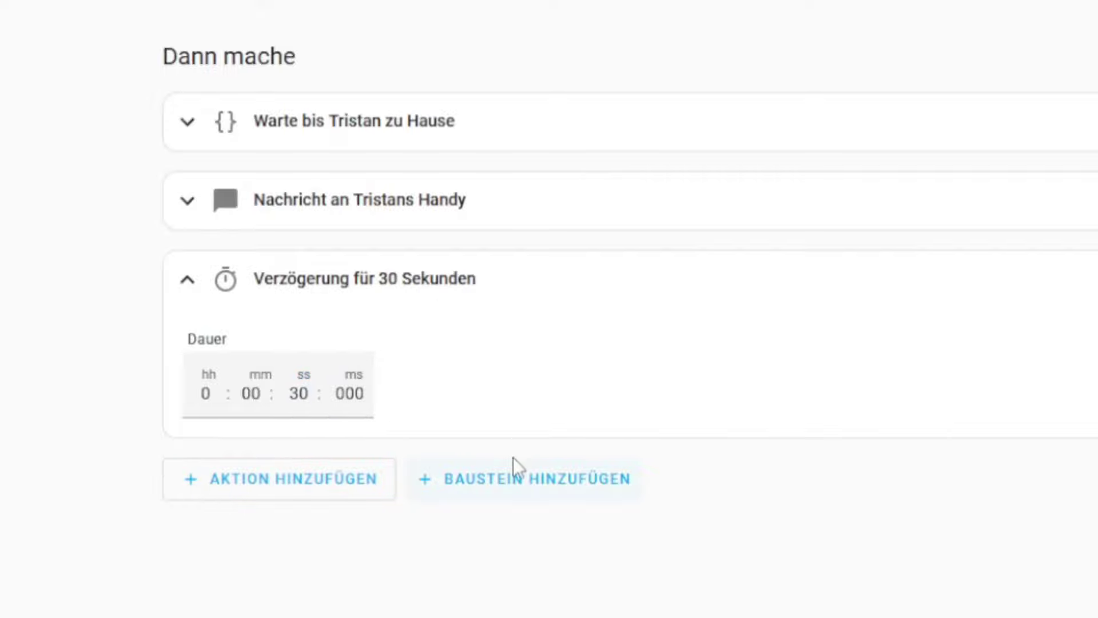